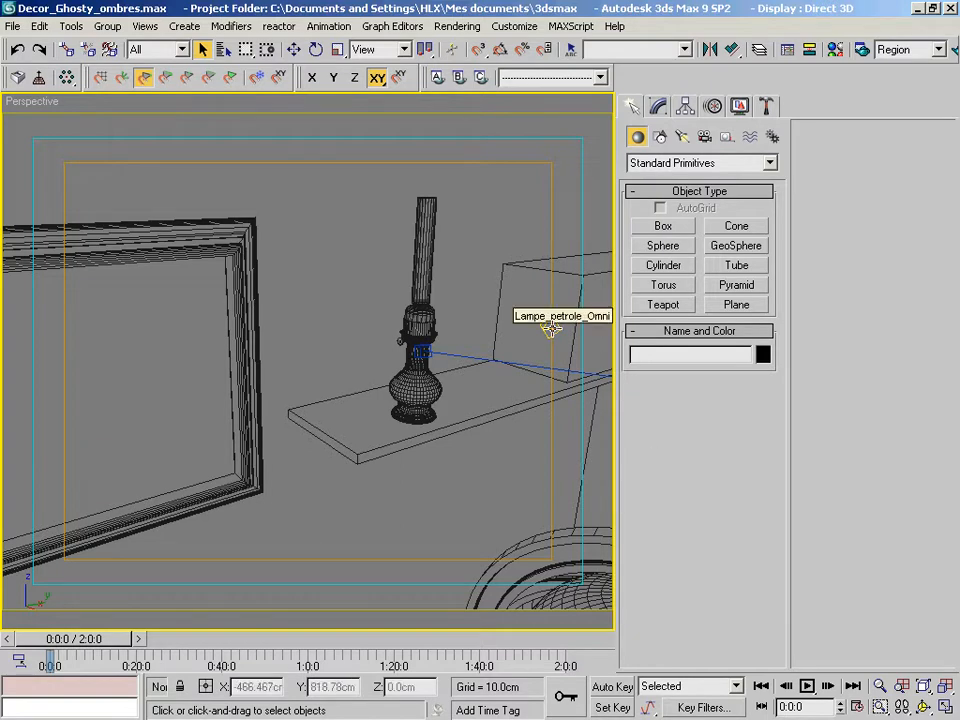
- Select the Lampe_petrole_Omni light and turn on its shadows, using the mental ray Shadow Map type
left_click(550, 328)
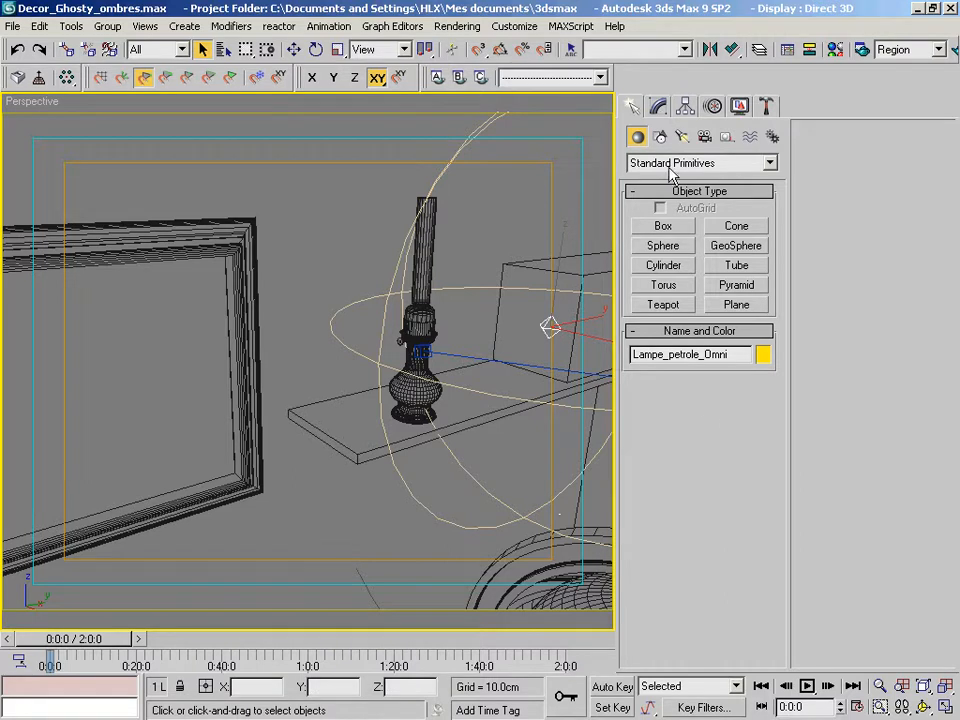
left_click(660, 108)
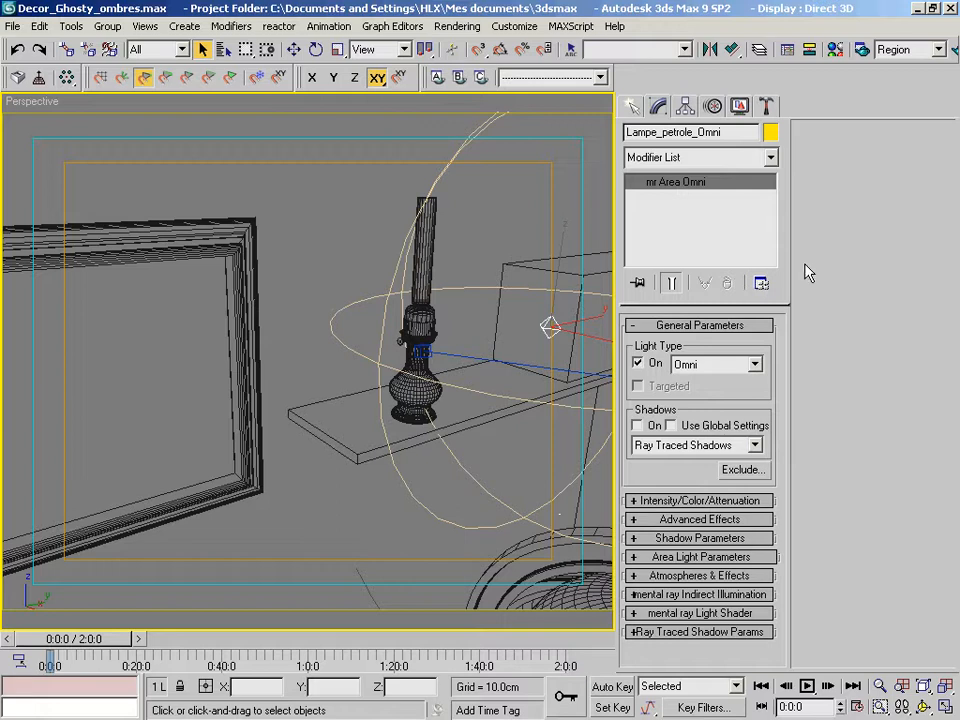
left_click(655, 425)
left_click(698, 447)
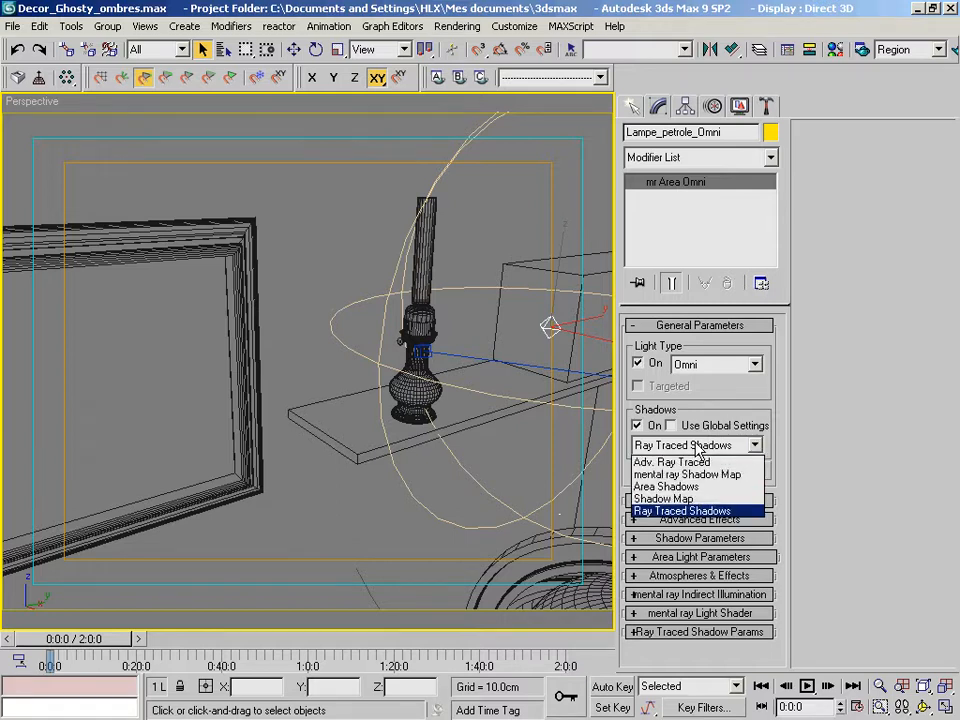
left_click(745, 476)
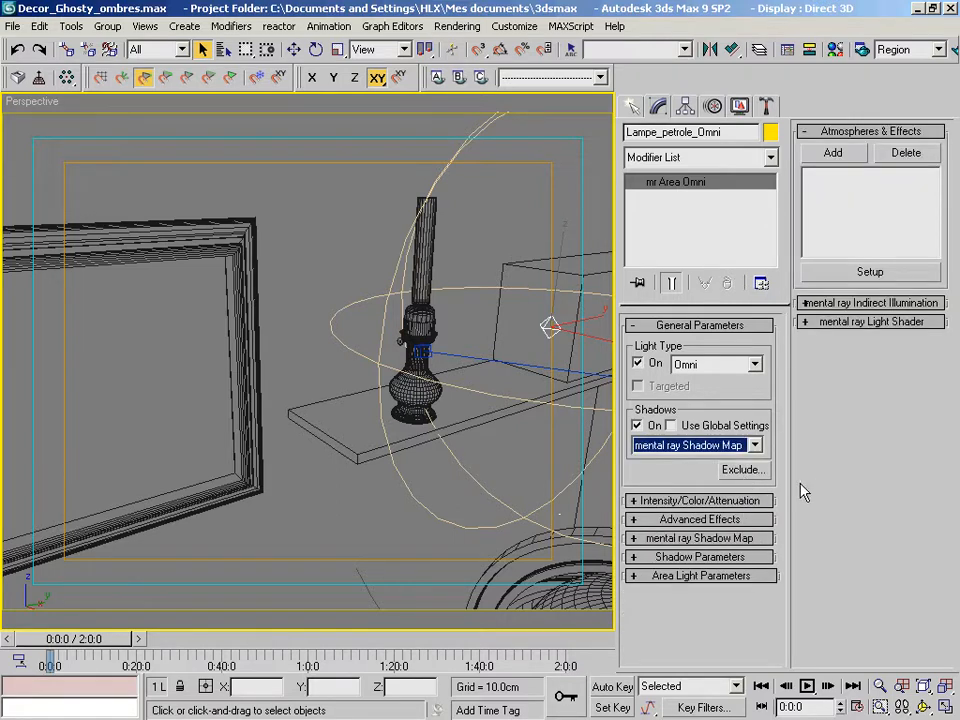
- Render the region around the oil lamp and move the rendered image clear of the light's settings
left_click_drag(912, 60, 854, 60)
left_click(948, 51)
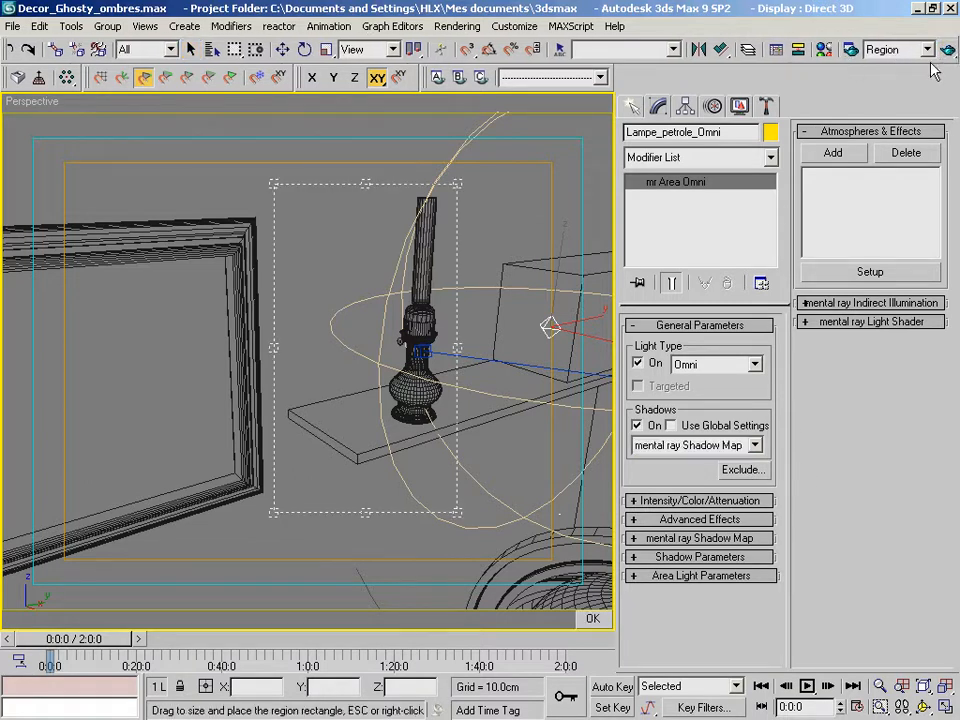
left_click(594, 619)
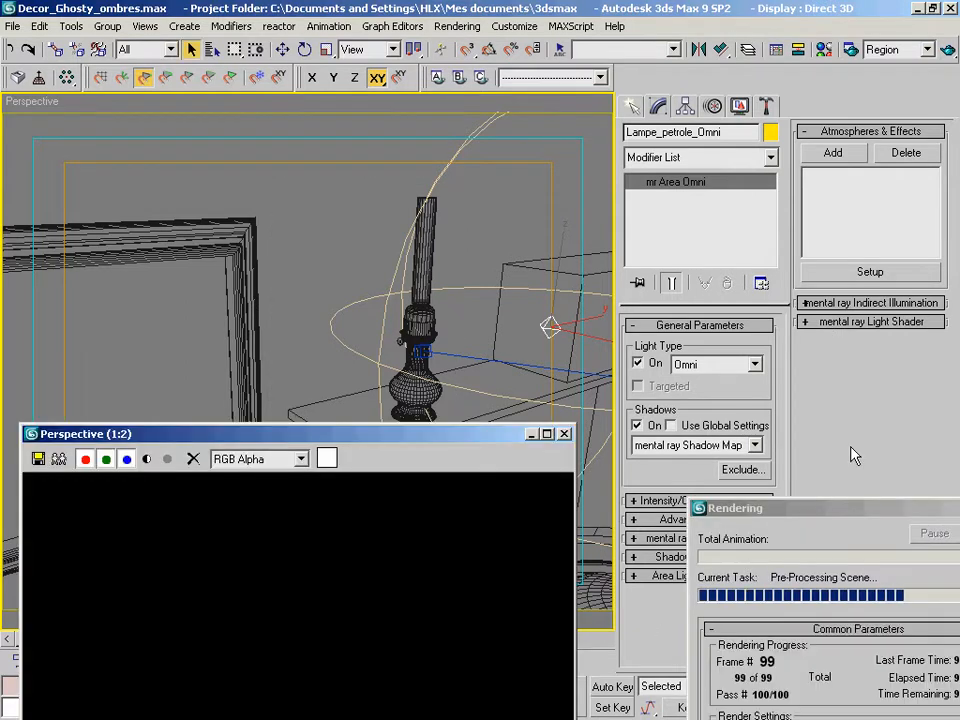
left_click_drag(493, 433, 437, 158)
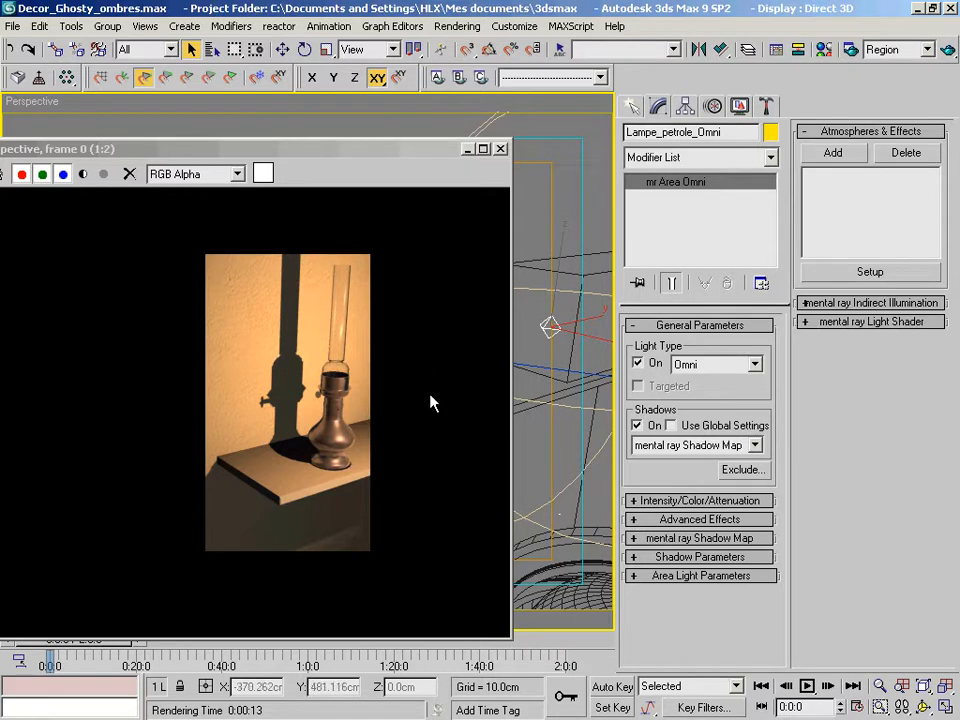
- Enable transparent shadows in the light's mental ray Shadow Map settings and render the lamp region again
left_click(666, 538)
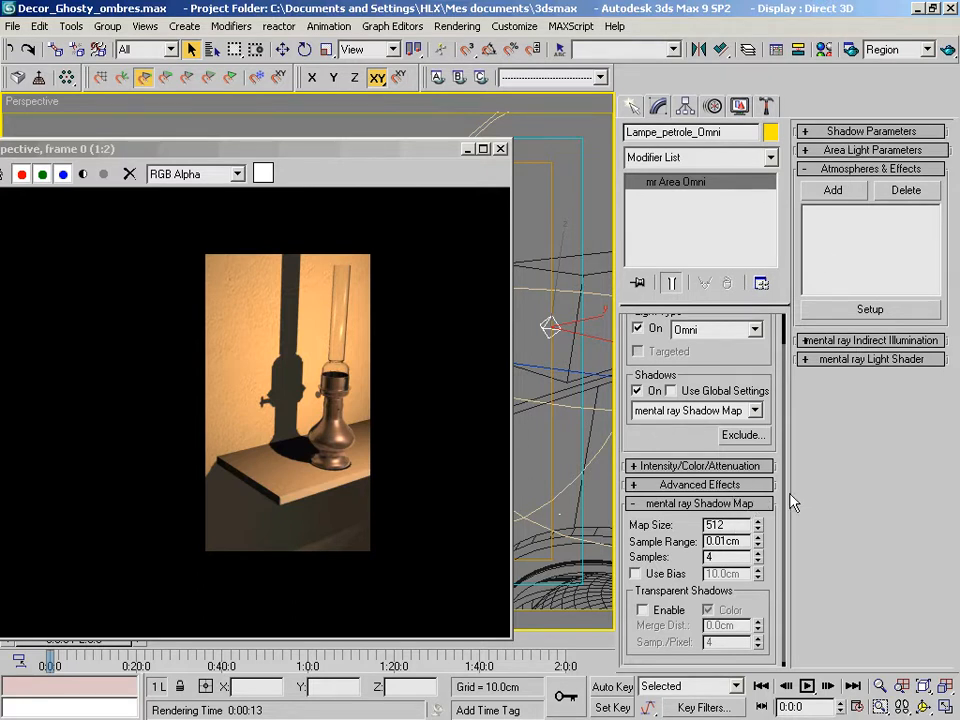
left_click(669, 611)
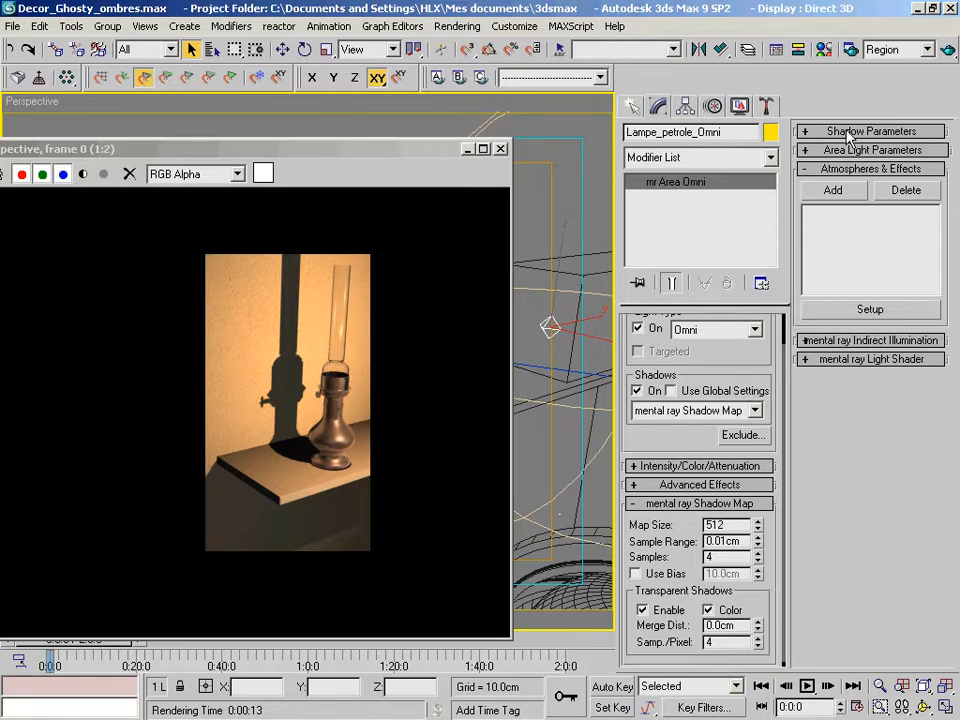
left_click(945, 50)
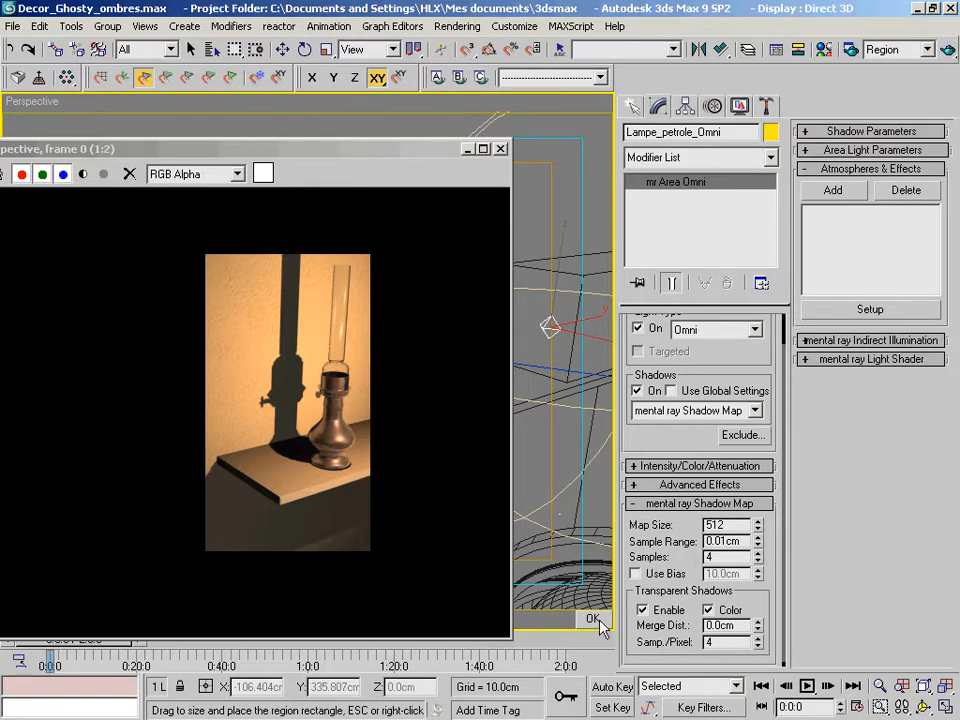
left_click(594, 619)
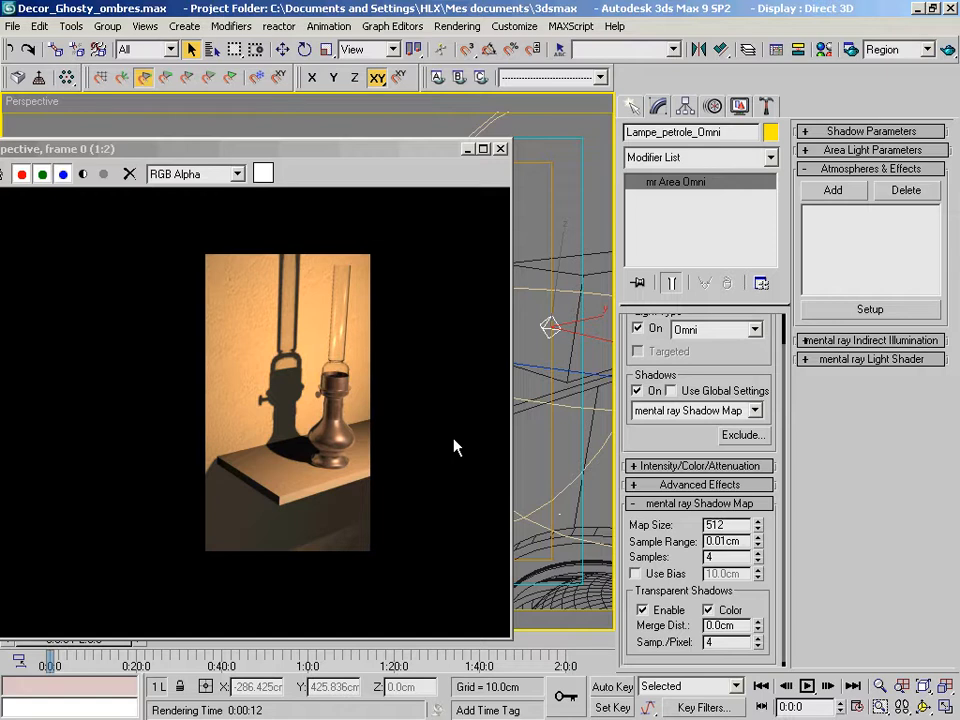
- Set the shadow map's sample range to 0.0 cm and render the lamp region
double_click(746, 525)
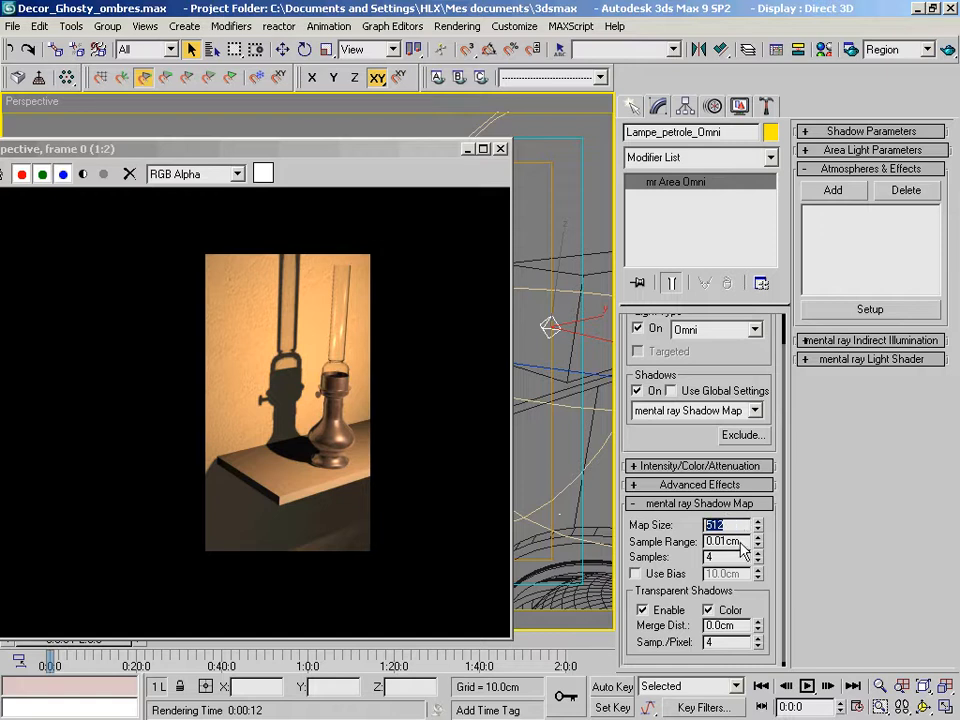
left_click(757, 545)
left_click(948, 51)
left_click(593, 619)
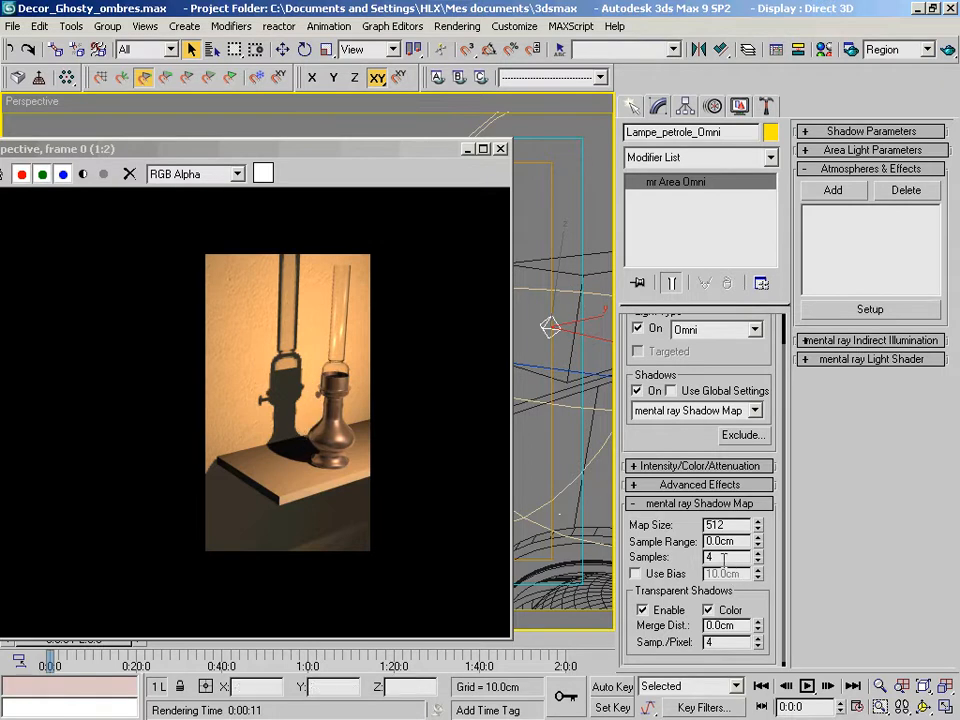
- Set the shadow map's sample range to 0.05 cm and its samples to 10, and re-render the lamp region
left_click(758, 539)
left_click_drag(746, 541, 716, 541)
key("Right")
key("Right")
key("BackSpace")
type("5")
left_click_drag(727, 558, 701, 558)
type("10")
key("Return")
left_click(948, 51)
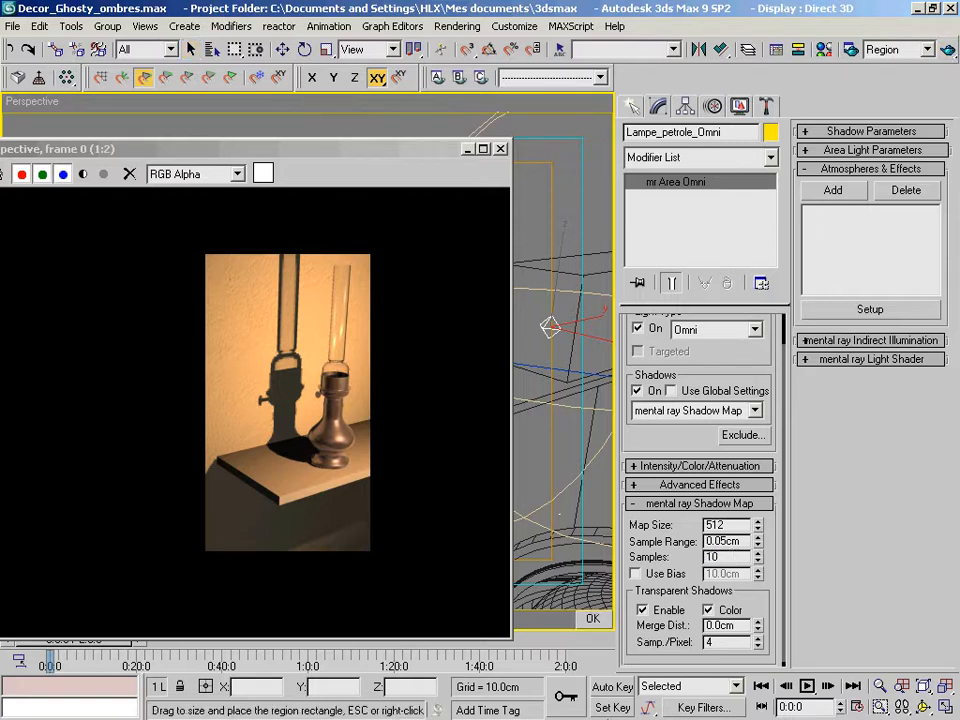
left_click(592, 618)
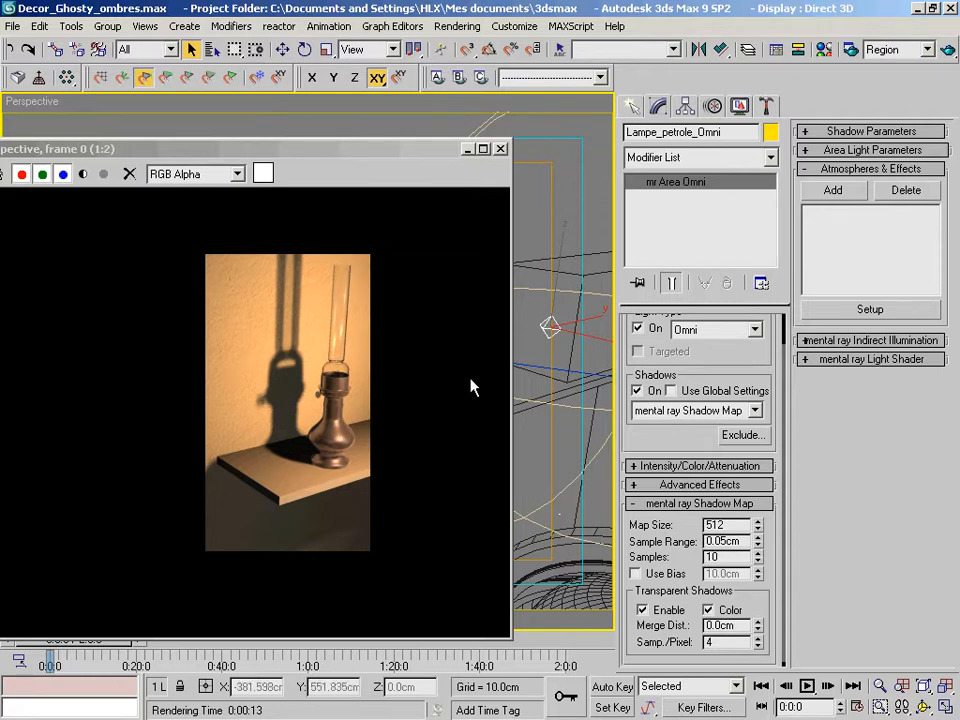
- Switch the light's shadow type to Ray Traced Shadows and render the lamp region to check the shadow
left_click(755, 410)
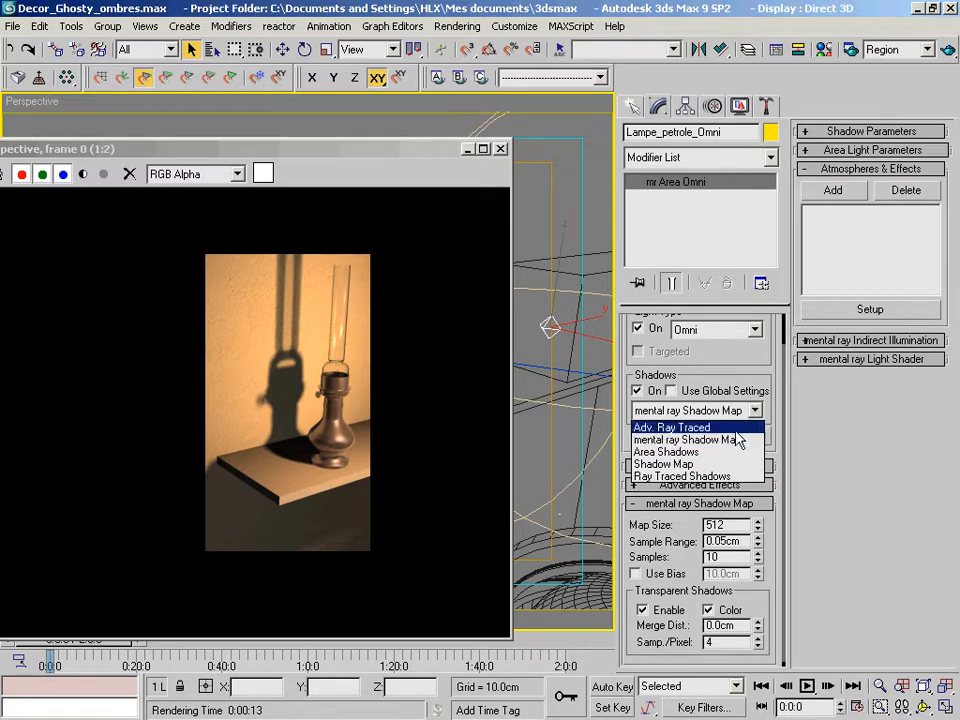
left_click(700, 476)
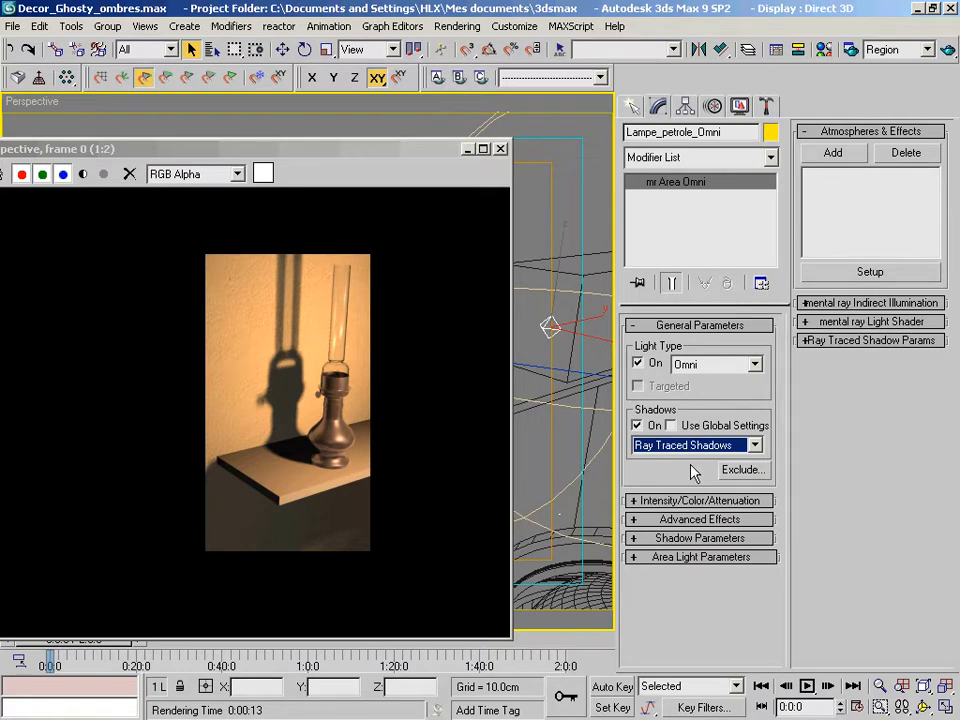
left_click(948, 52)
left_click(595, 618)
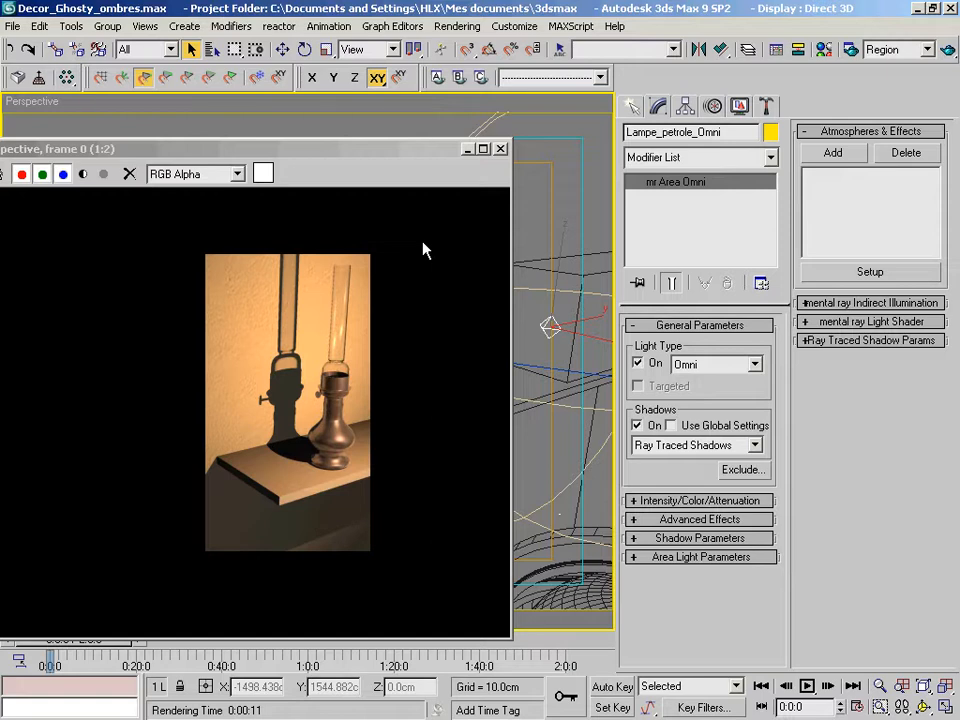
left_click(870, 340)
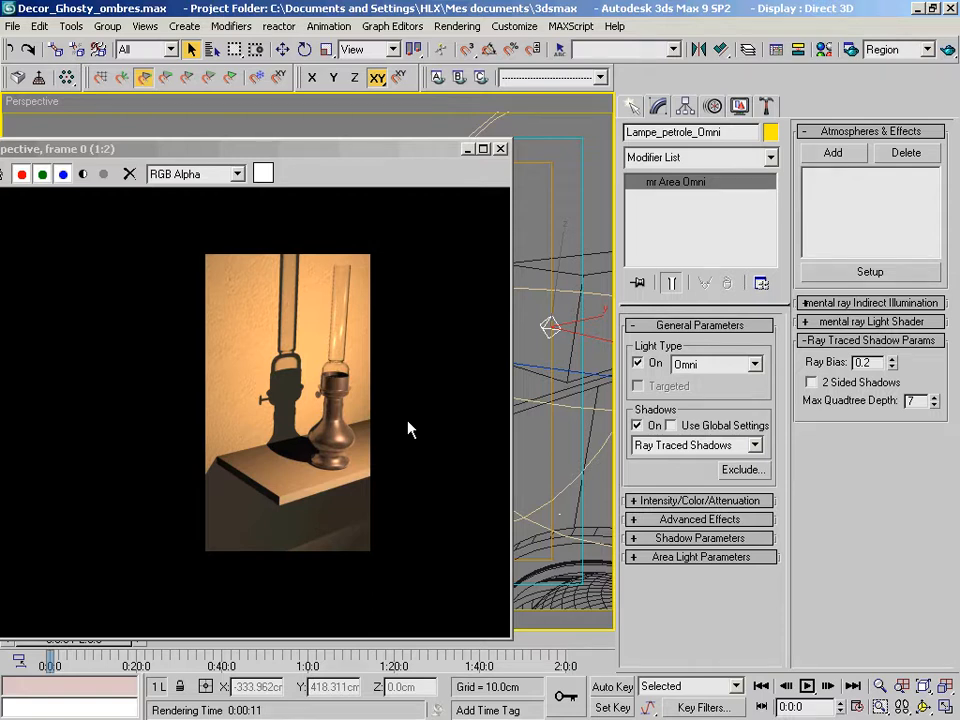
left_click(755, 445)
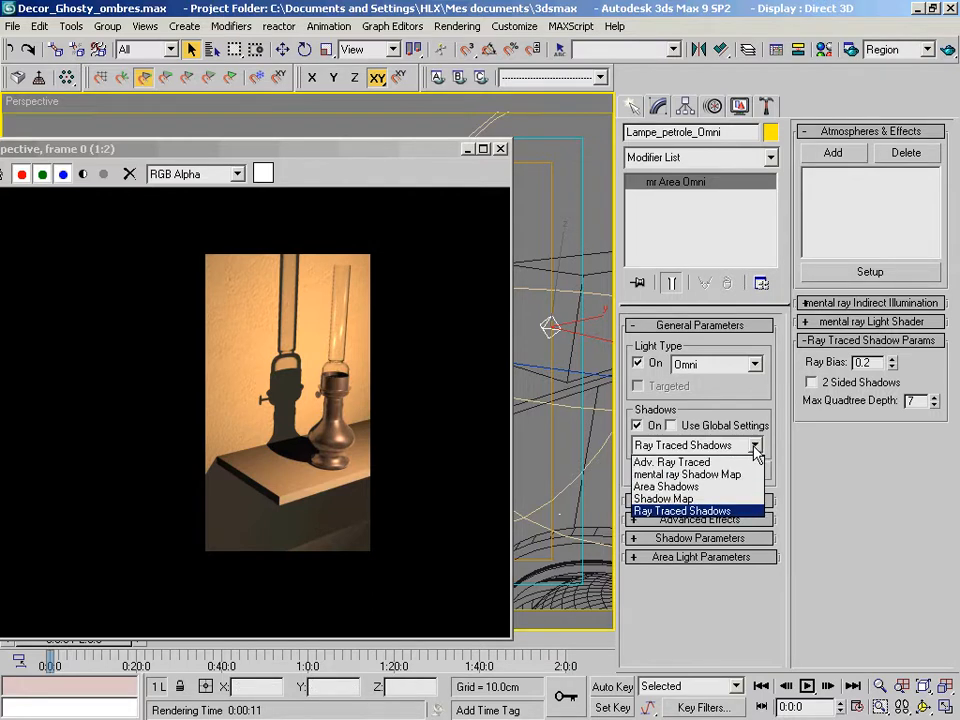
left_click(722, 512)
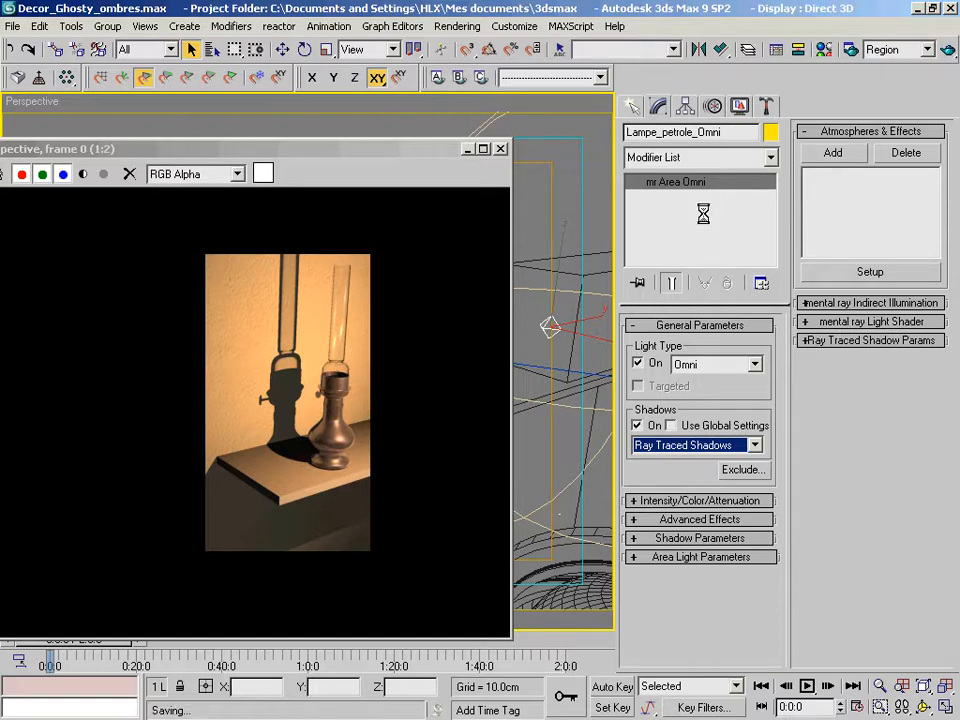
- Turn on the omni's area light with the Sphere type and render the lamp region
left_click(676, 566)
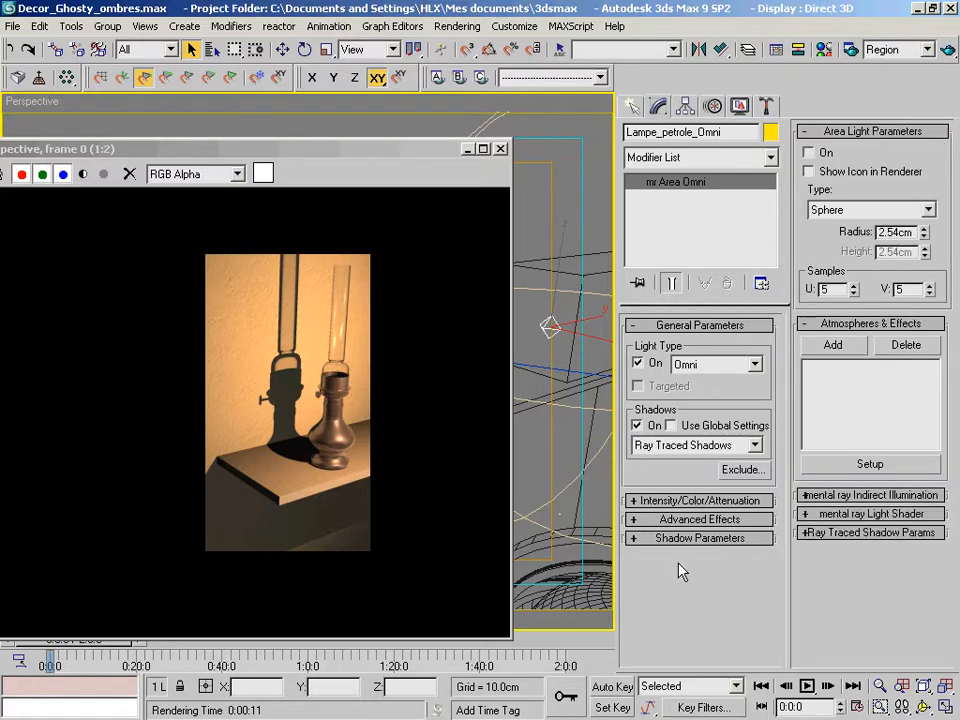
left_click(828, 152)
left_click(846, 212)
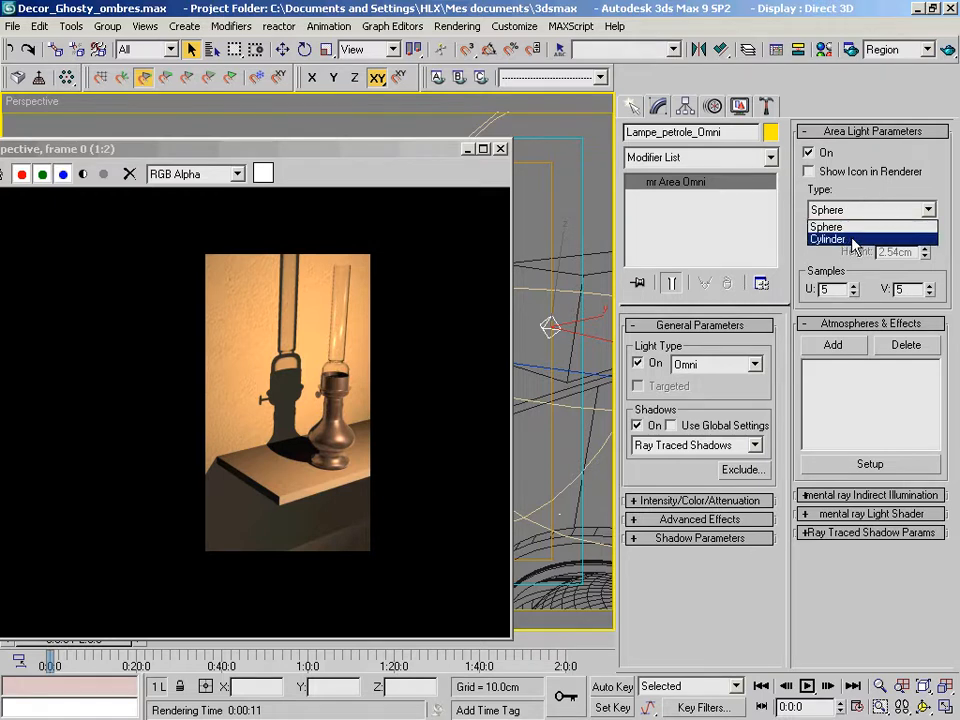
left_click(861, 227)
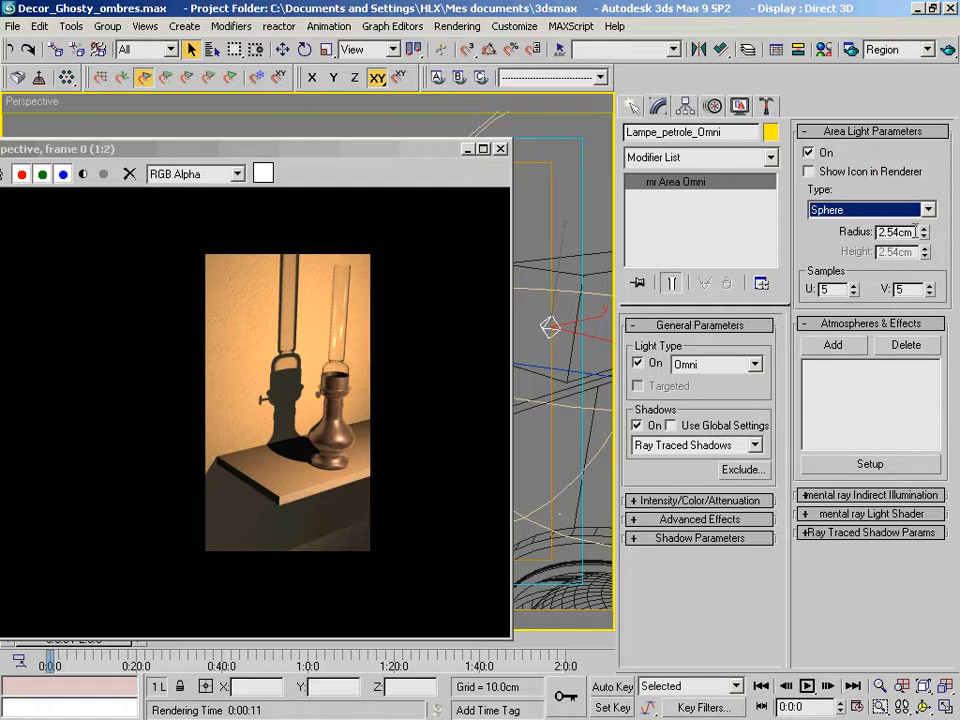
key("Tab")
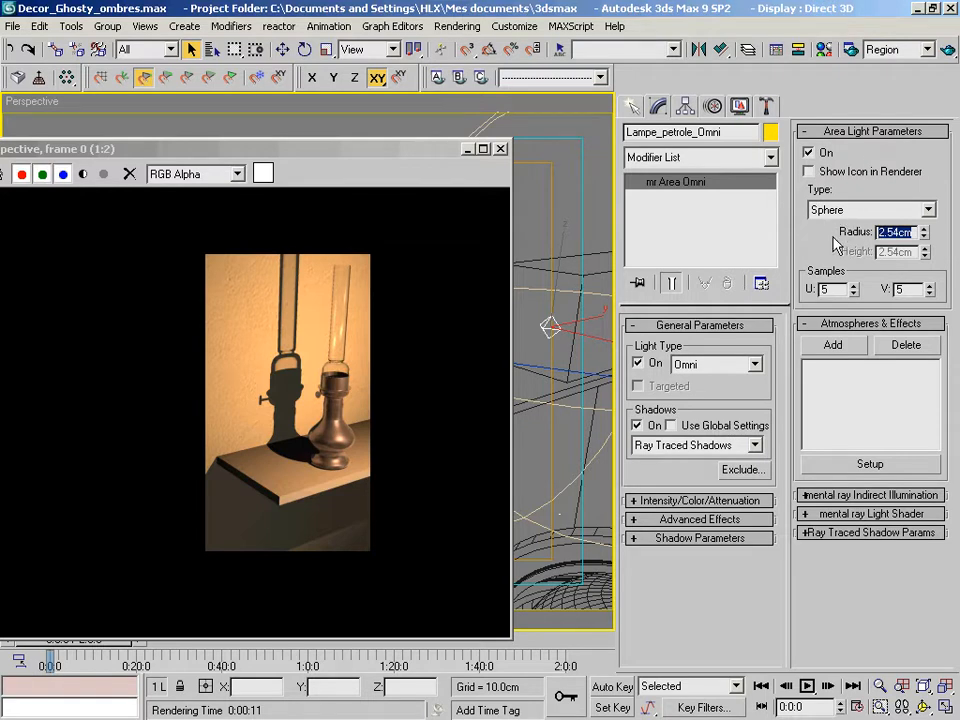
left_click(948, 51)
left_click(592, 620)
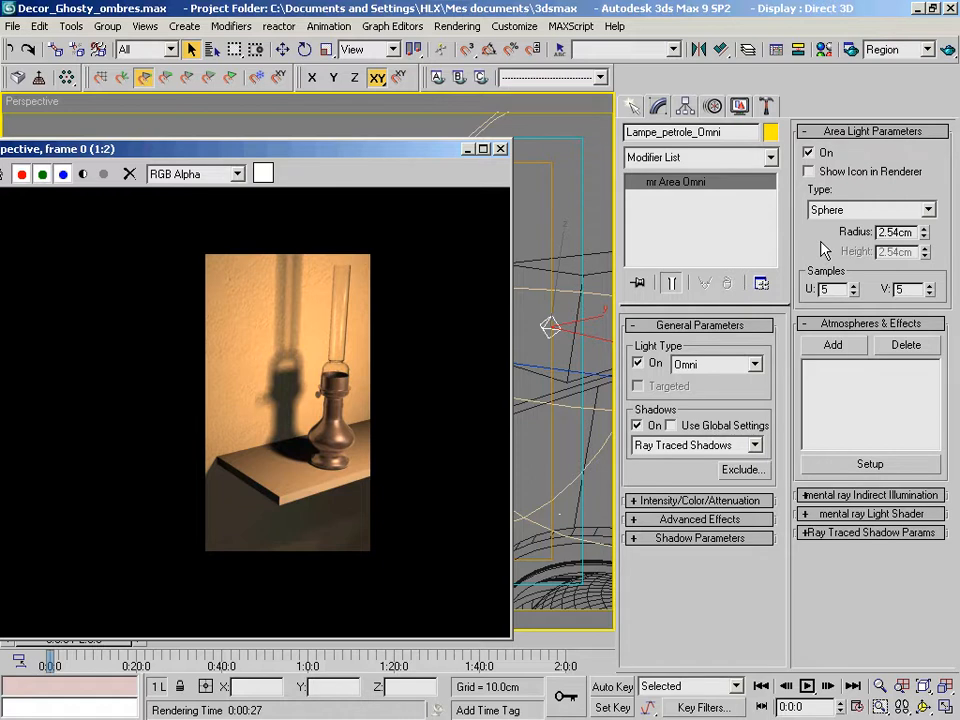
- Set the area light's radius to 5 cm and its U and V samples to 10, and re-render the lamp region
double_click(914, 232)
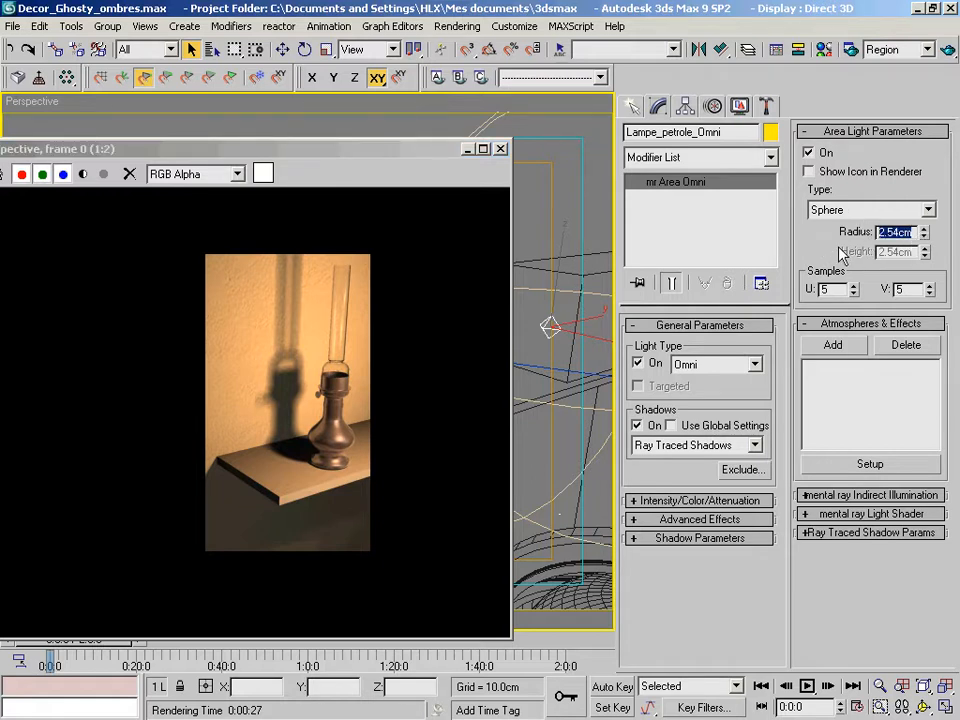
type("5")
key("Return")
left_click_drag(834, 289, 808, 289)
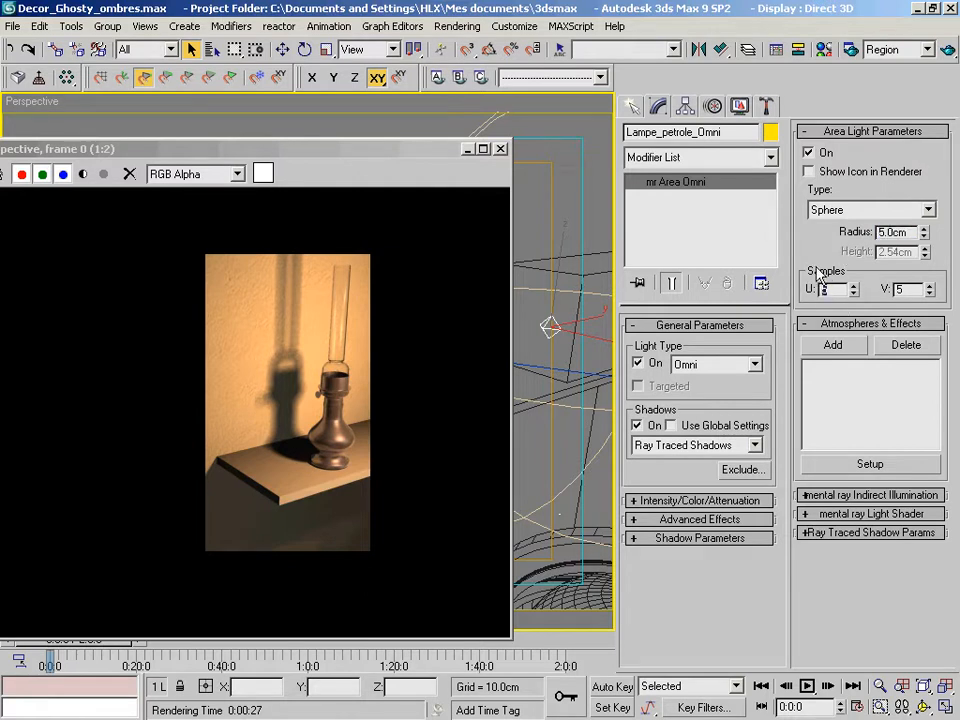
type("10")
key("Return")
left_click(903, 289)
type("10")
key("Return")
left_click(948, 50)
left_click(590, 618)
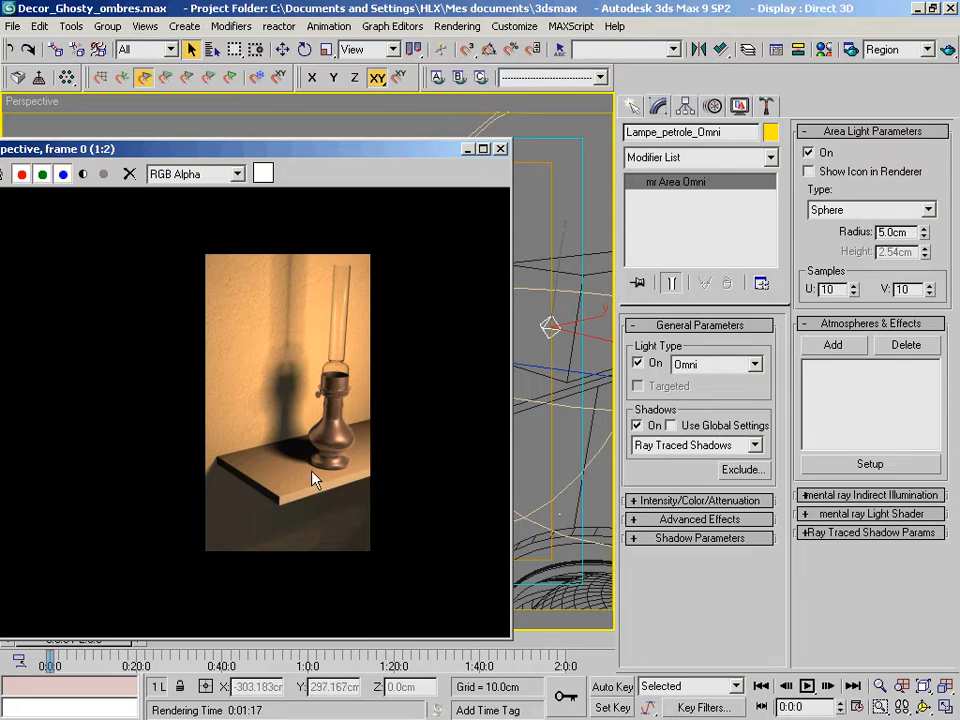
- Switch the light's shadow type to Adv. Ray Traced and open the object shadow density for editing
left_click(704, 447)
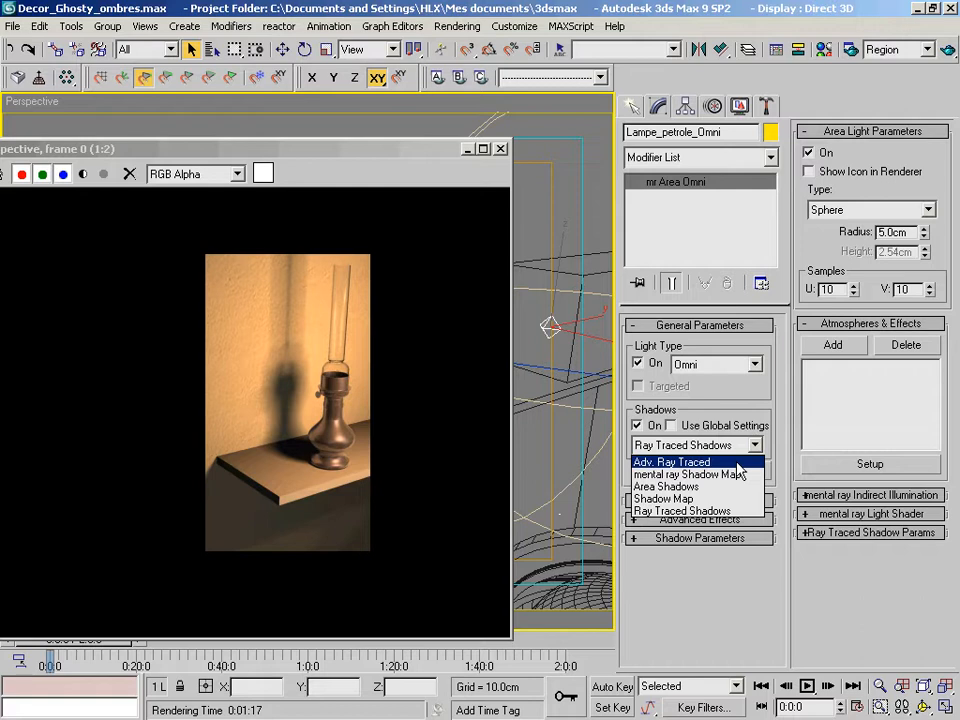
left_click(737, 463)
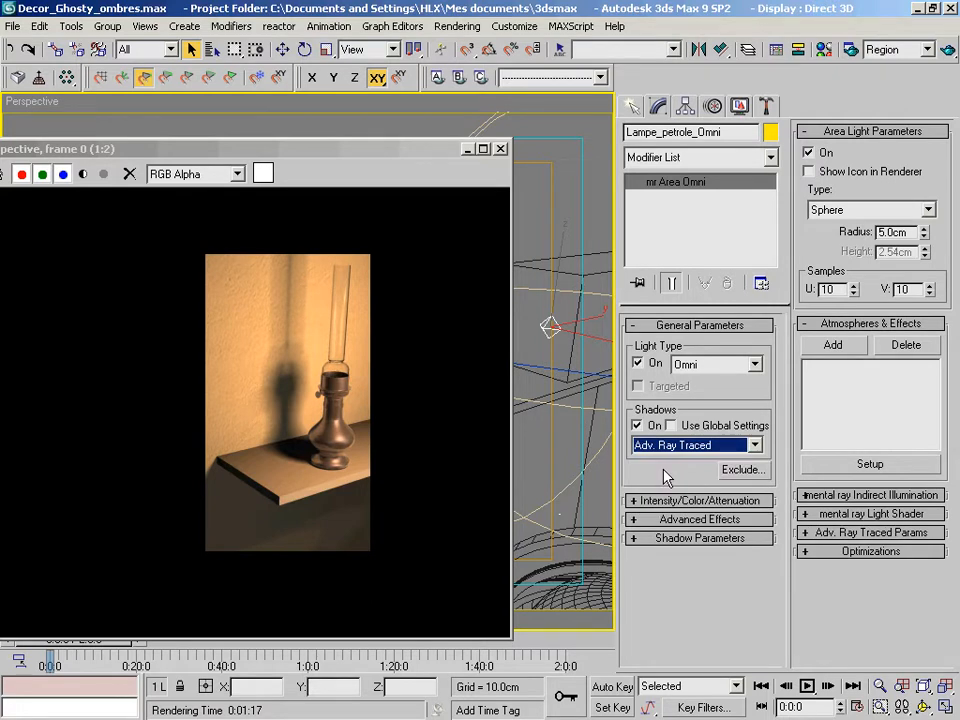
left_click(729, 539)
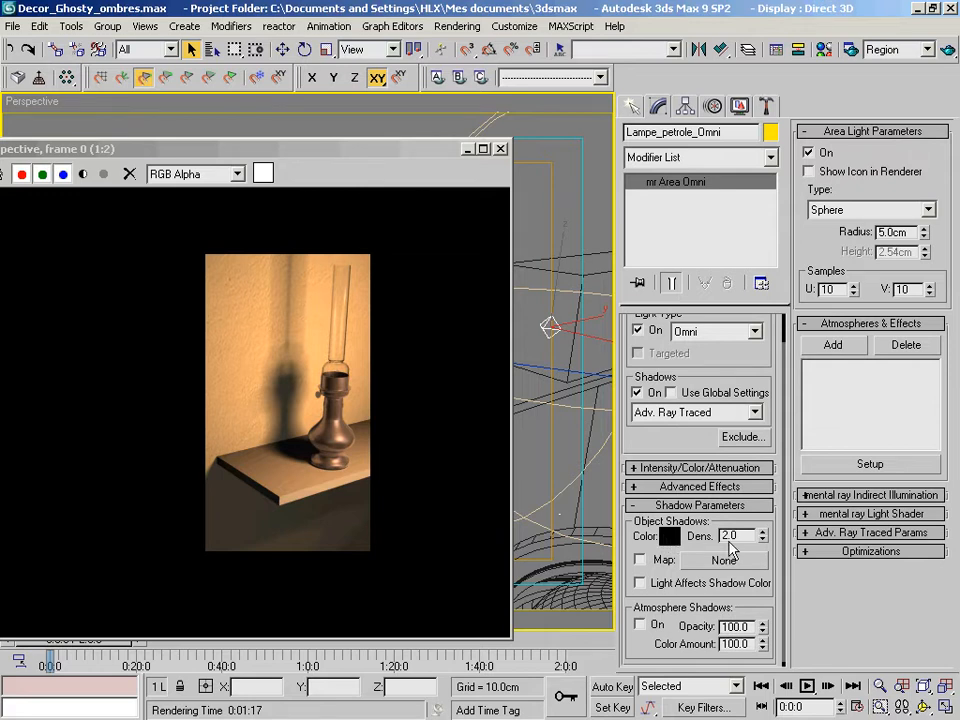
left_click_drag(738, 534, 716, 528)
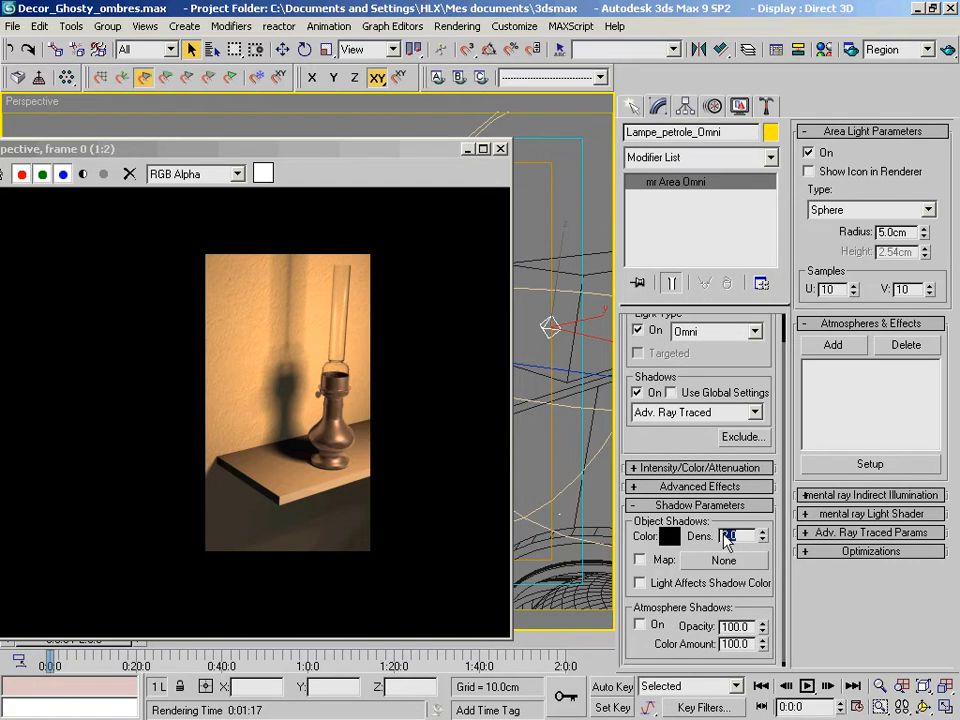